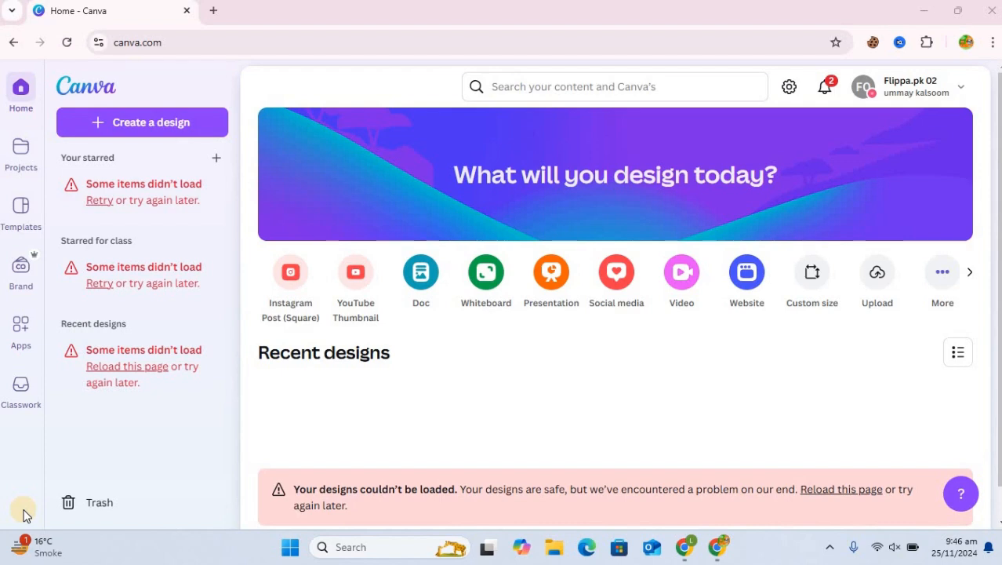
Step: Create a blank Video (1080p) design and open its elements library
left_click(683, 294)
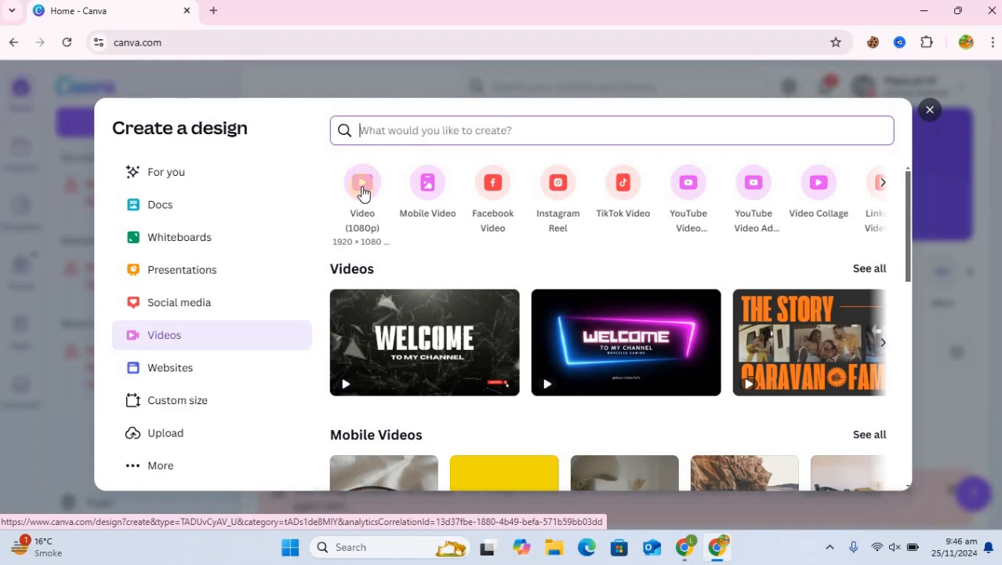
left_click(362, 191)
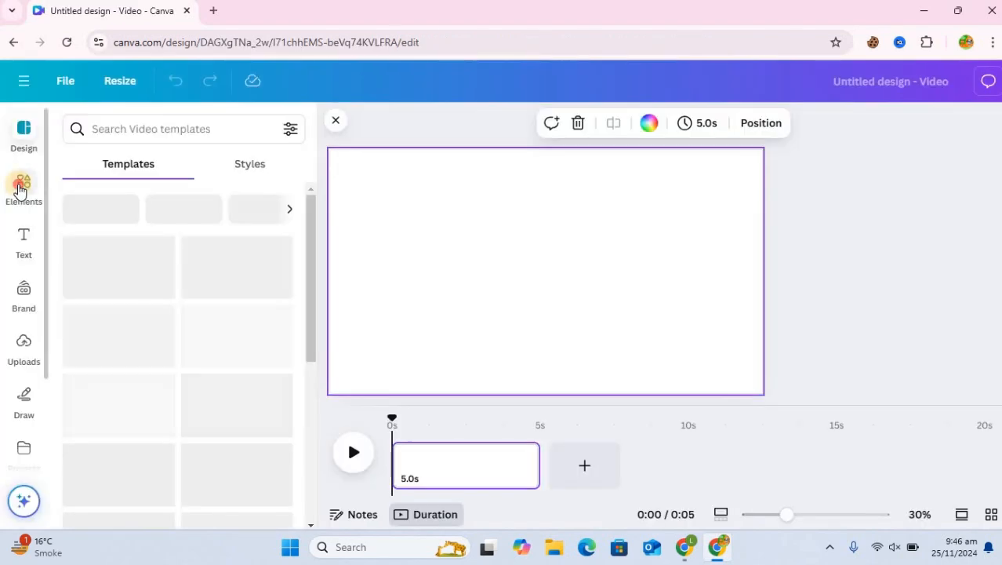
left_click(21, 188)
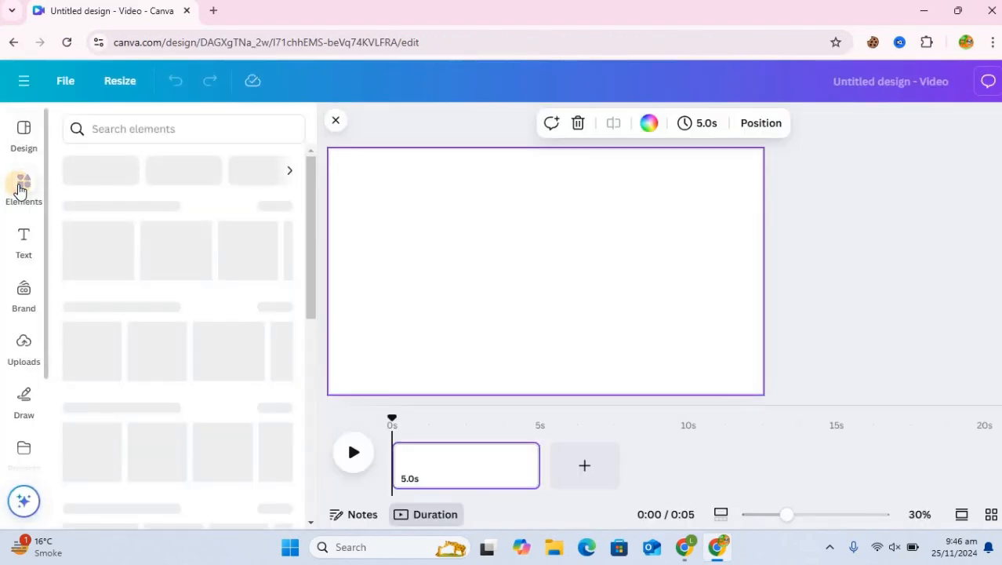
Step: Search the elements library for "background for quiz video"
left_click(151, 128)
type("ba")
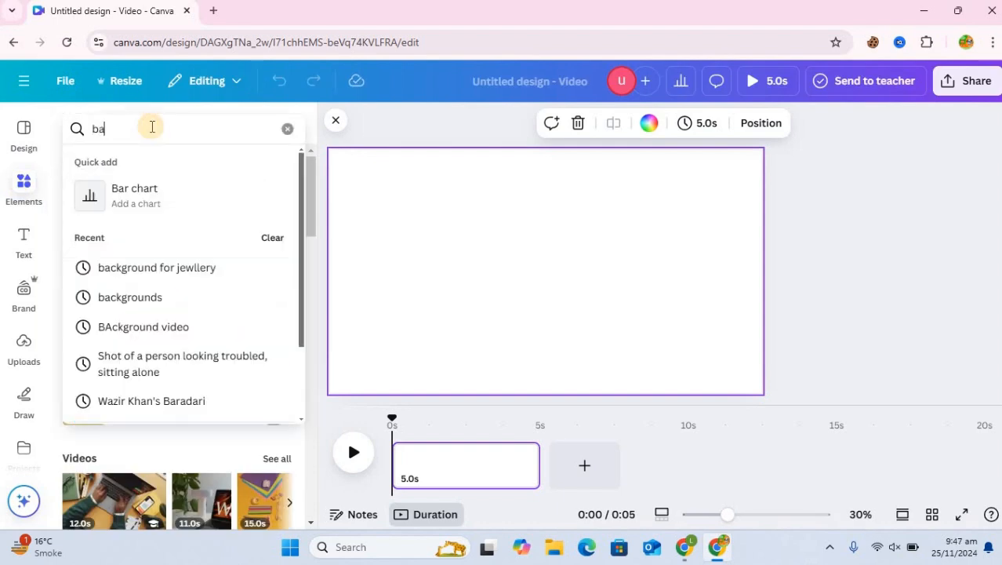
type("ckgro")
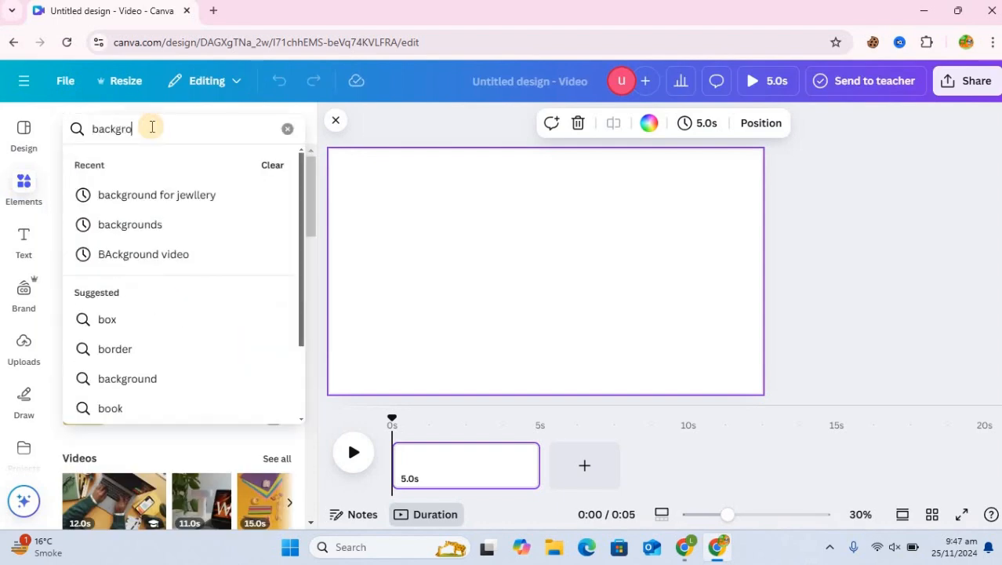
type("und")
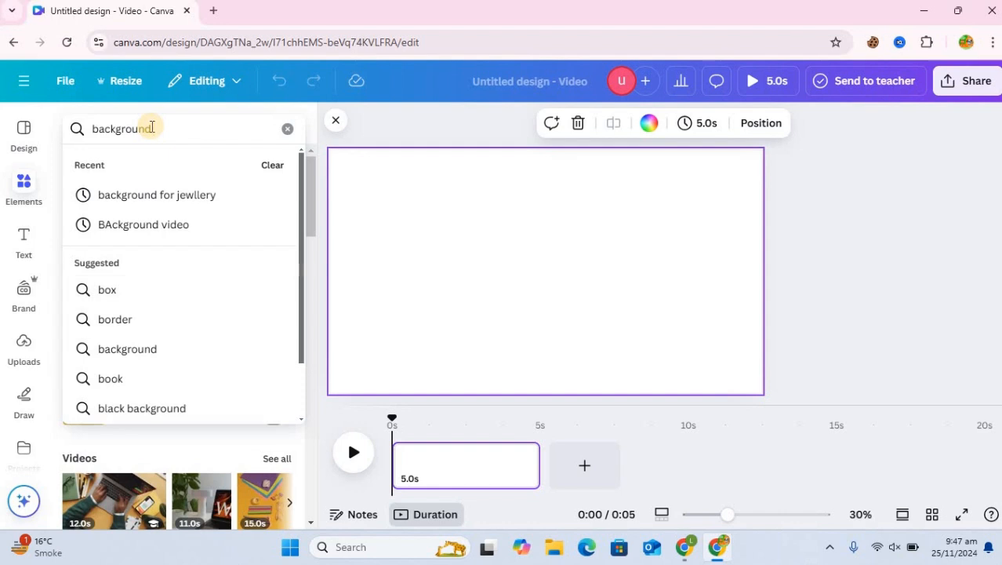
type(" for ")
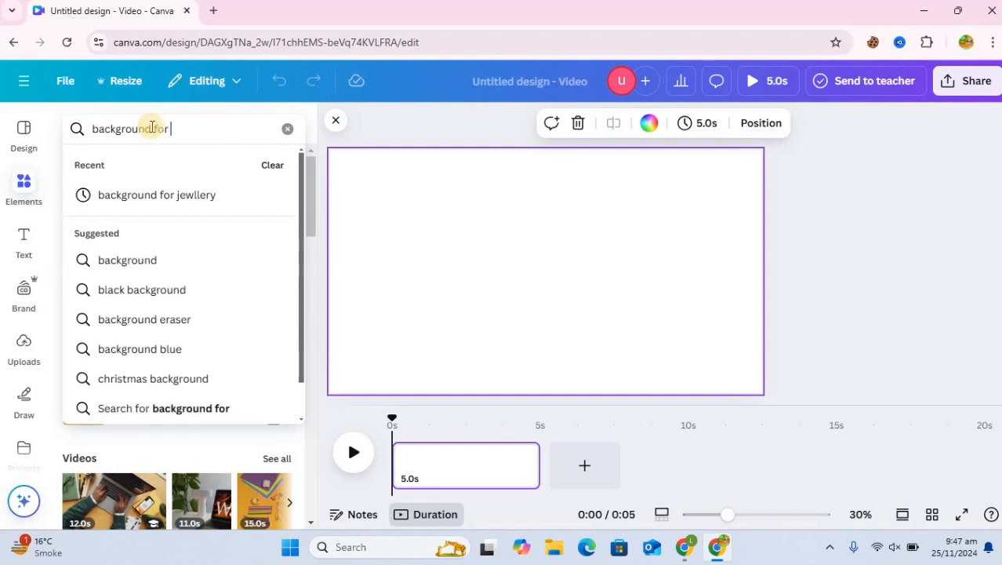
type("quiz v")
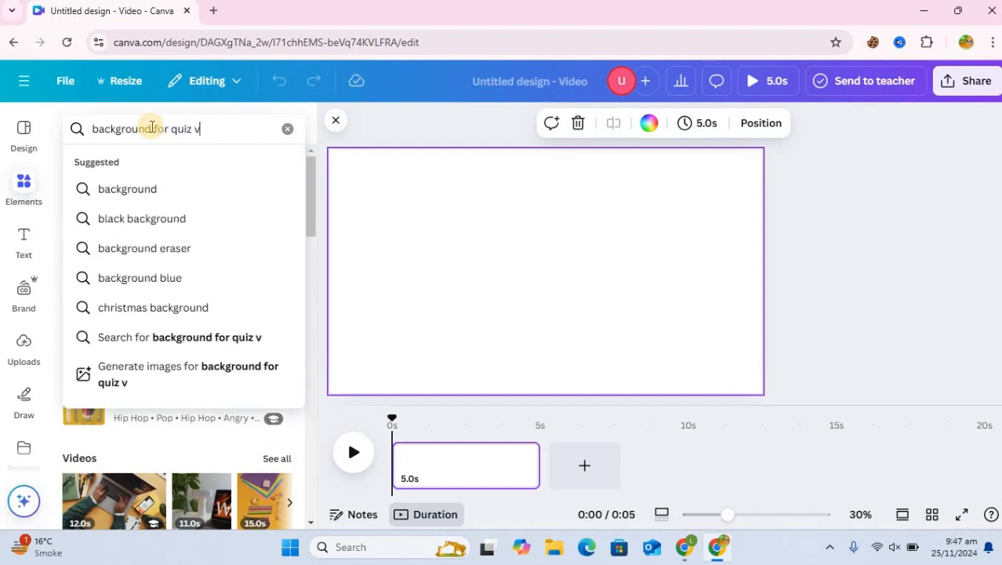
type("ideo")
key("Return")
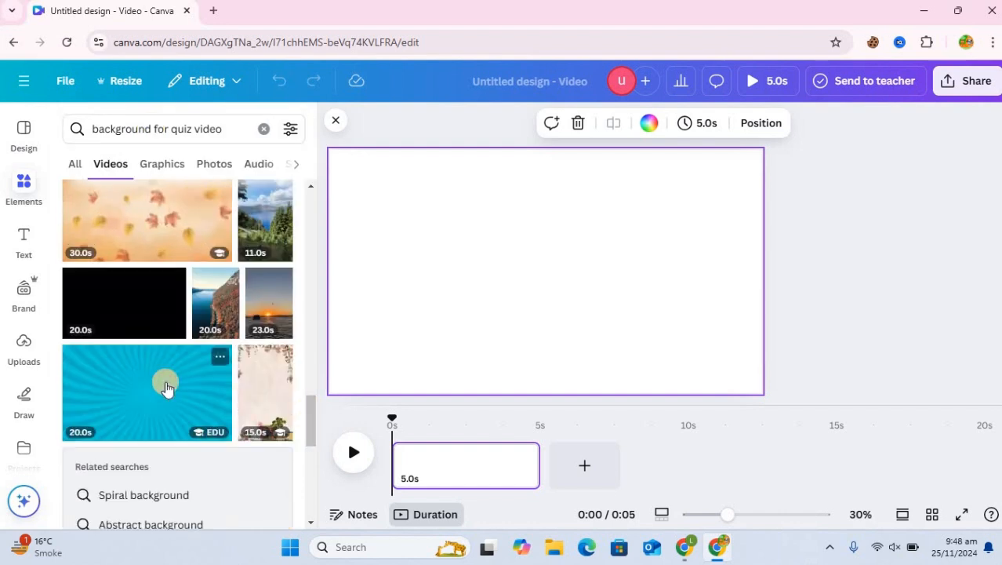
Step: Add the 20-second blue sunburst video to the page and set it as the page background
left_click(166, 387)
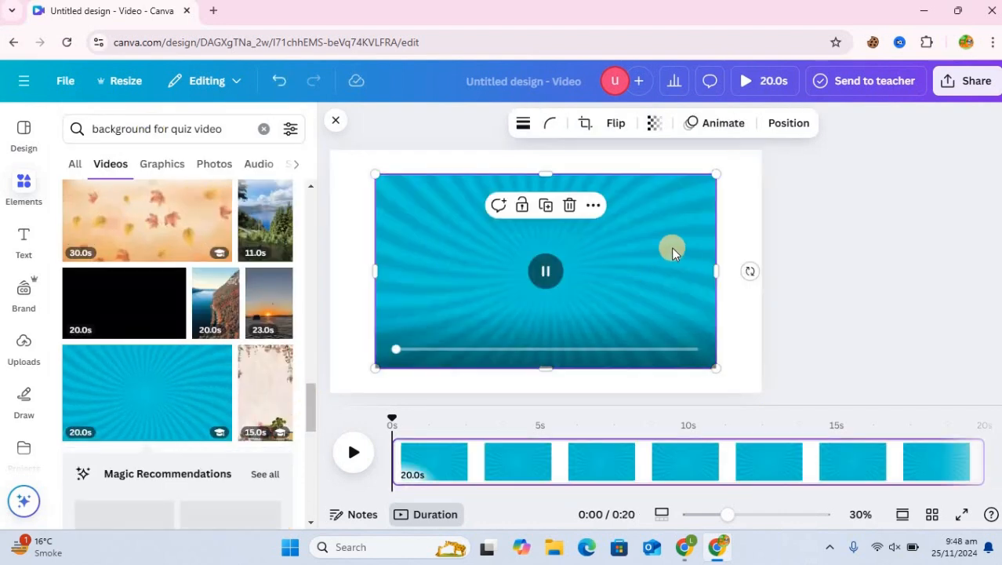
right_click(672, 247)
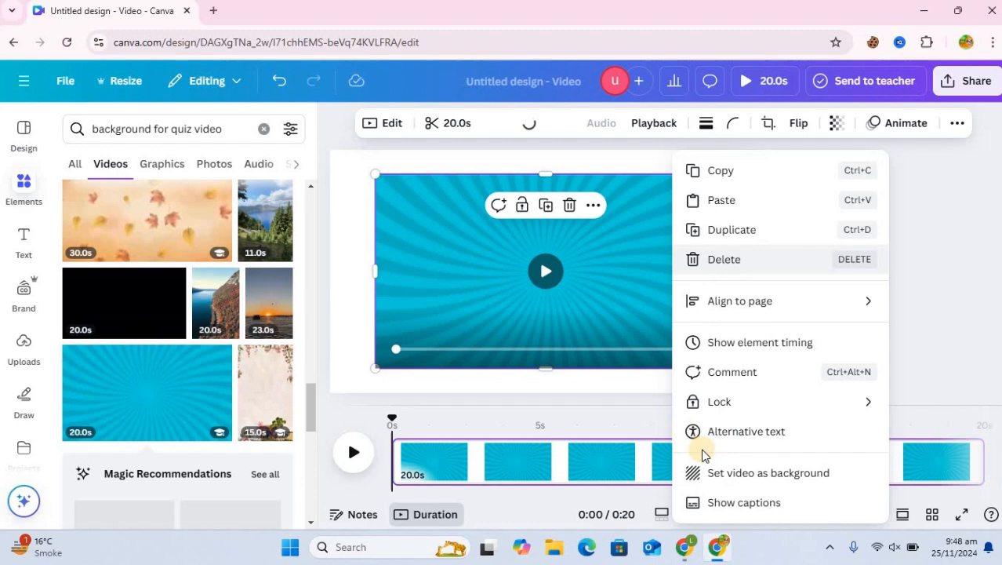
left_click(742, 477)
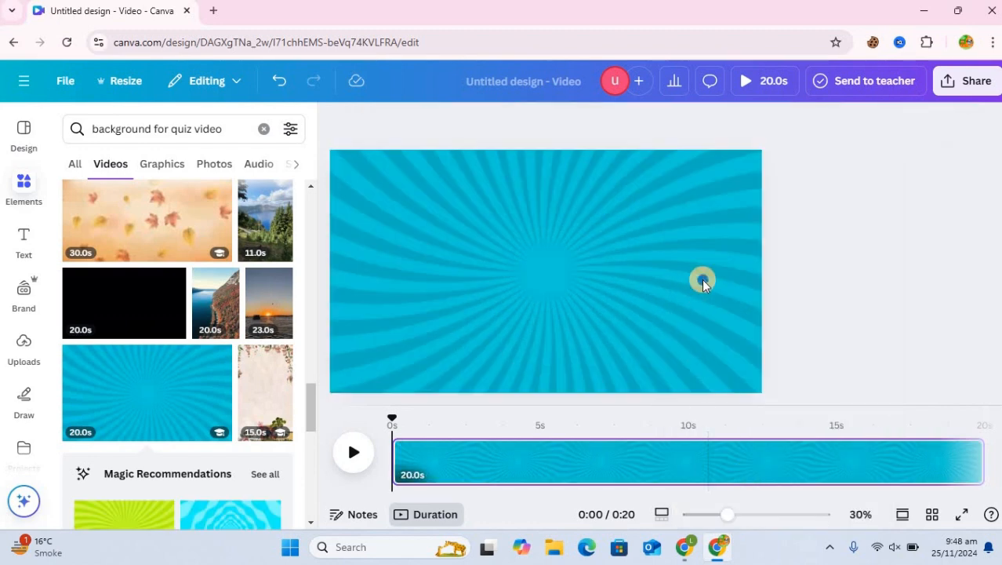
right_click(701, 278)
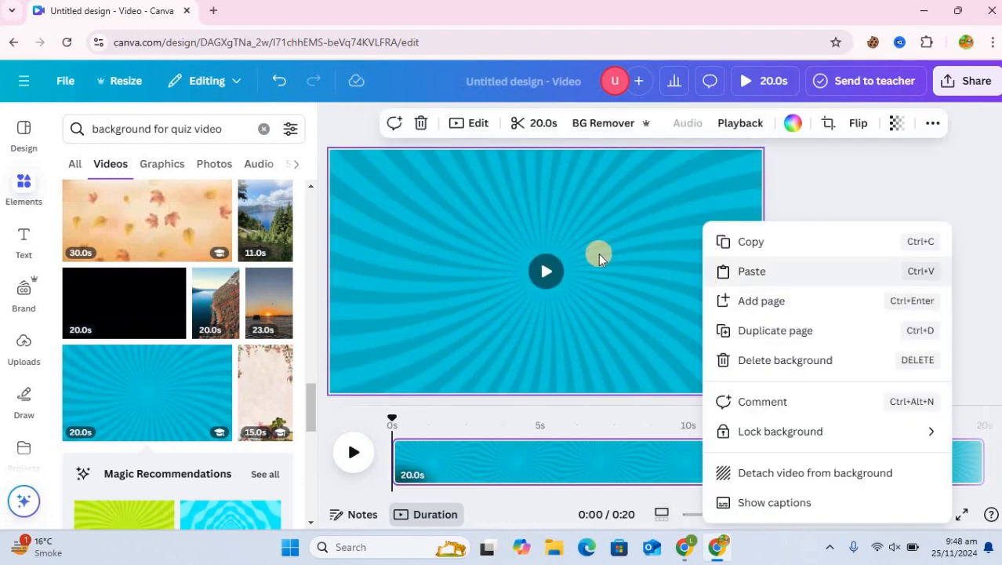
left_click(790, 131)
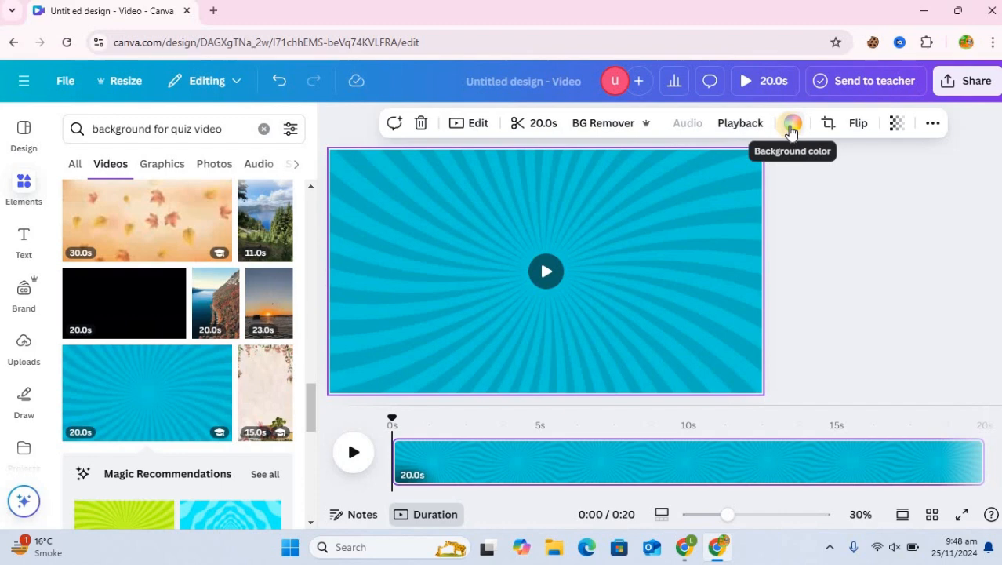
left_click(790, 129)
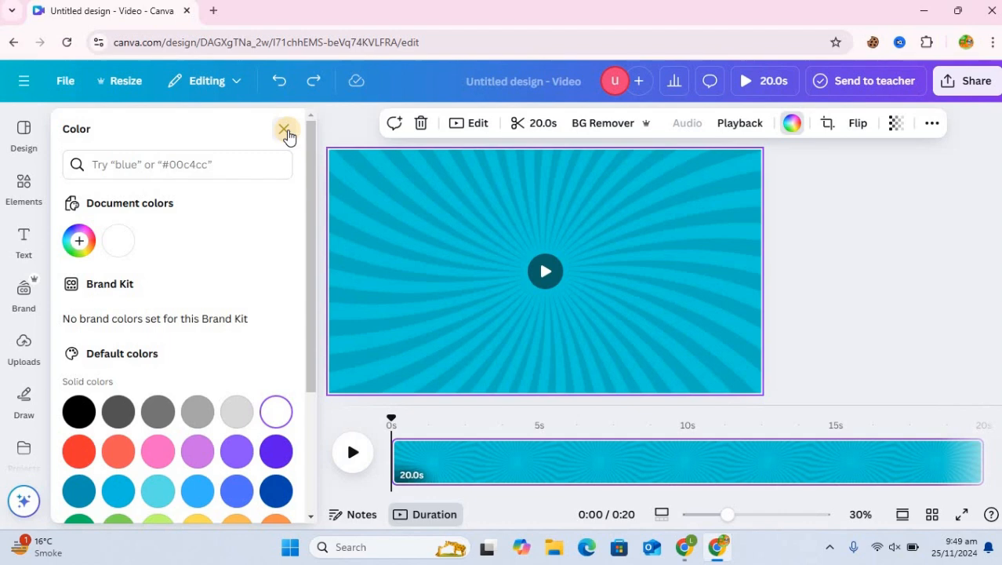
left_click(283, 129)
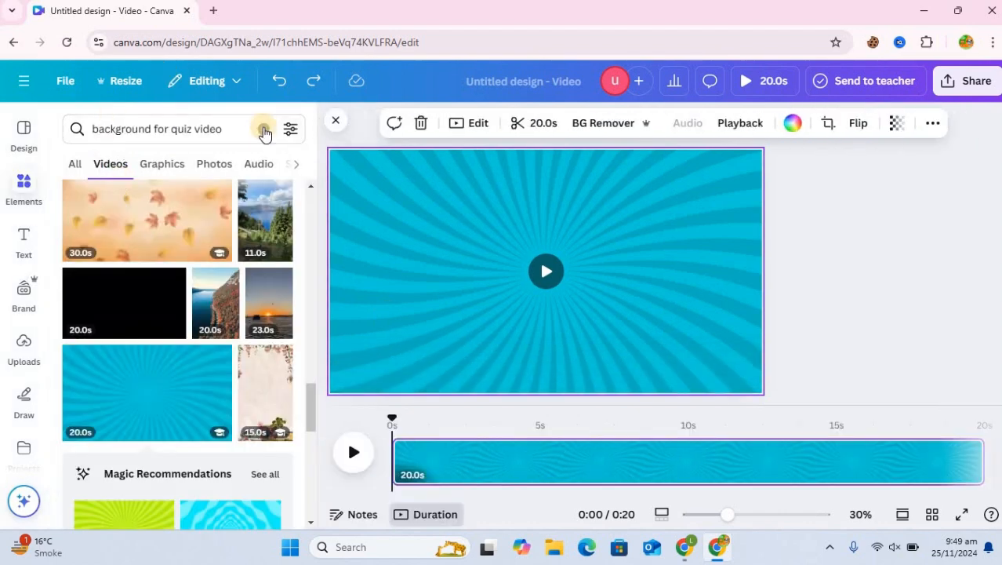
Step: Clear the previous search and search the elements library for "loading bar"
right_click(265, 130)
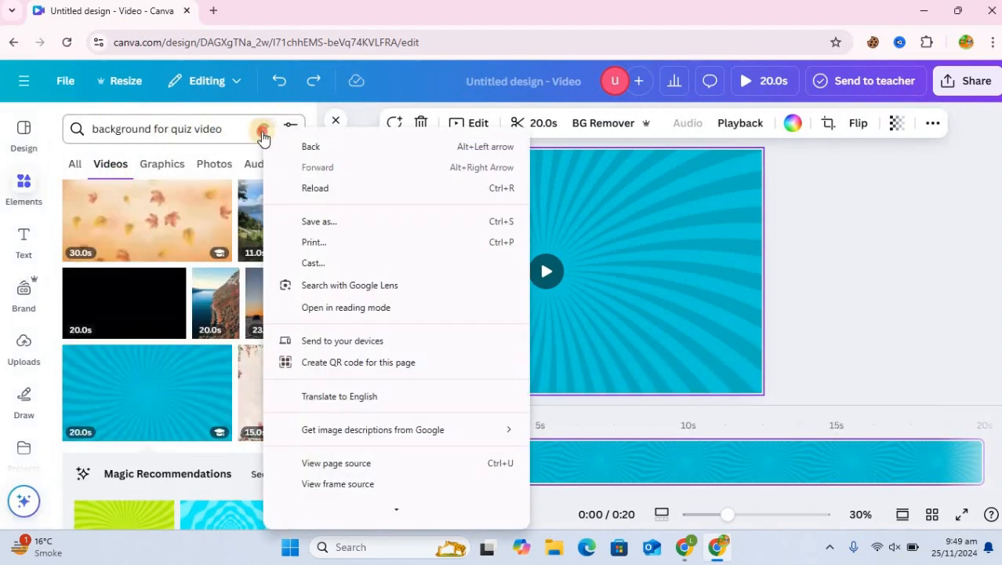
left_click(263, 133)
left_click(263, 129)
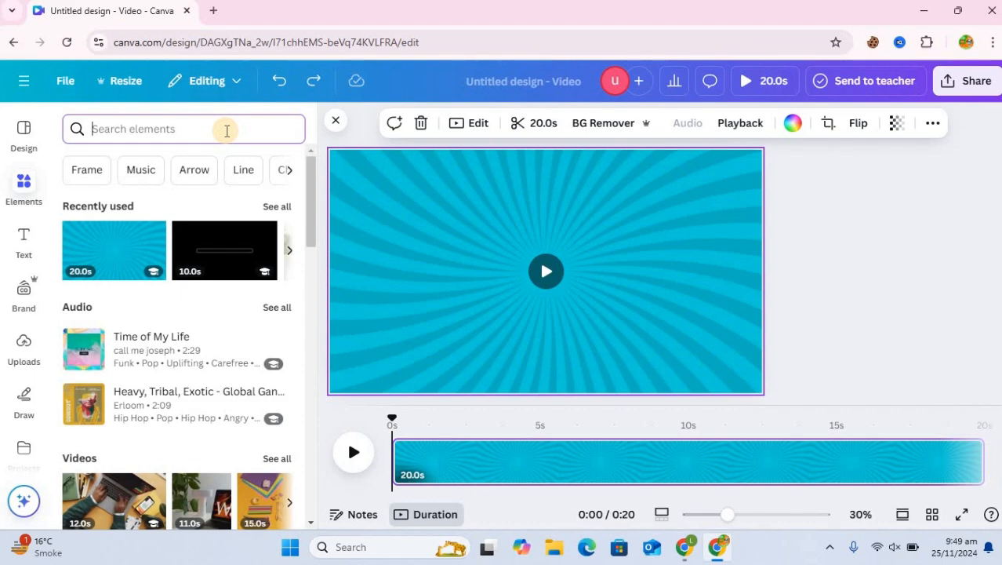
type("loading bar")
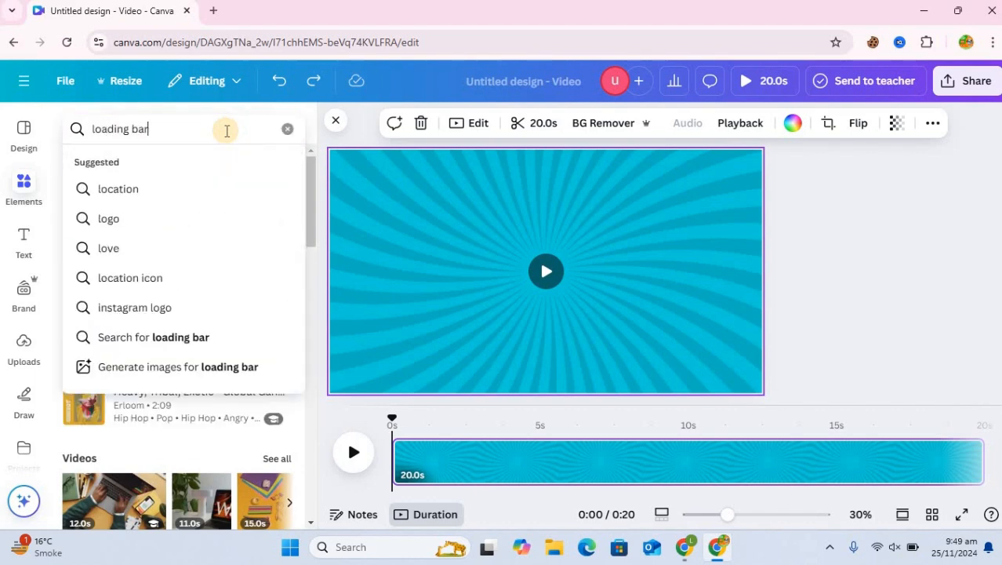
key("Return")
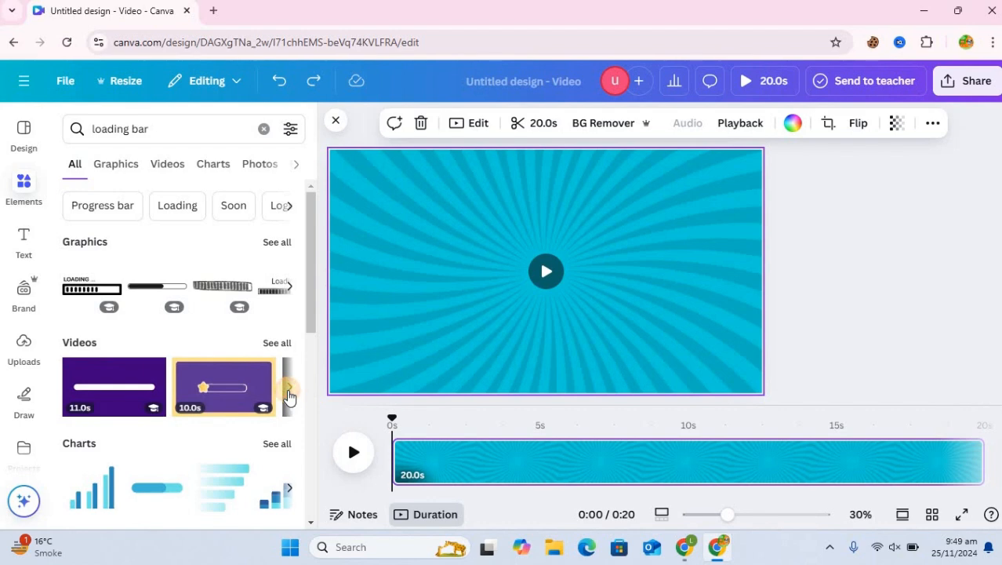
Step: Browse all video results and add the 6-second green loading bar clip on black to the page
left_click(289, 390)
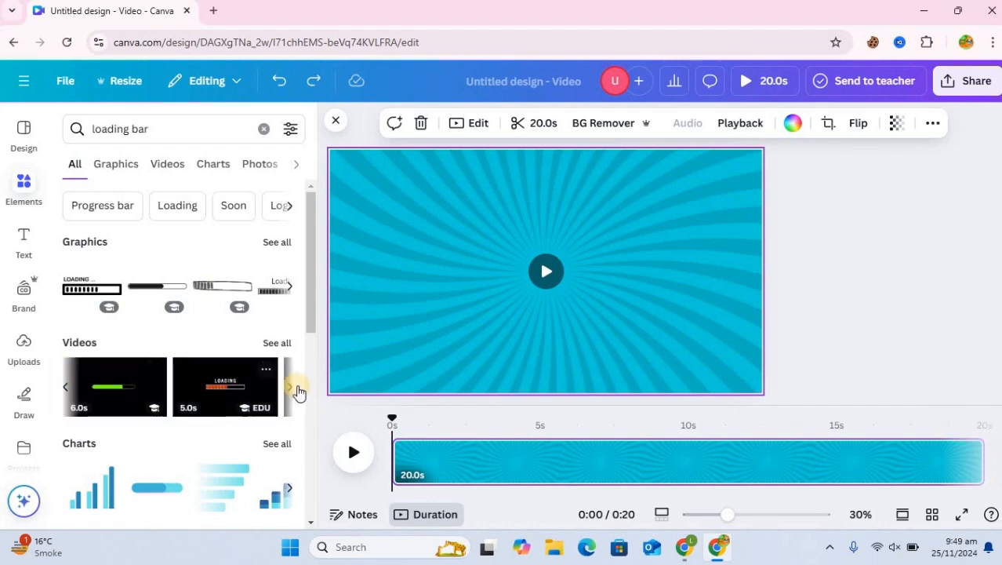
right_click(289, 389)
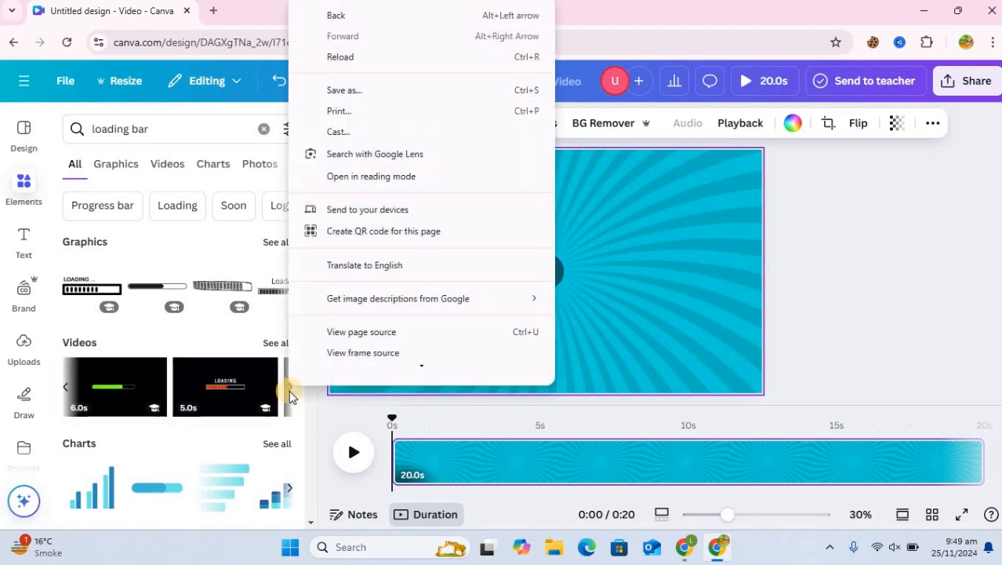
left_click(290, 392)
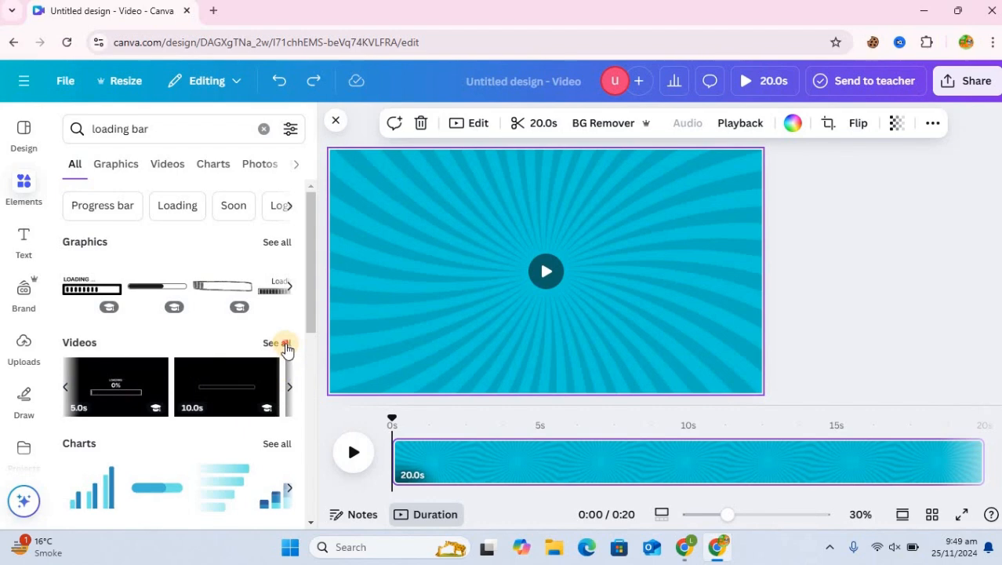
left_click(285, 346)
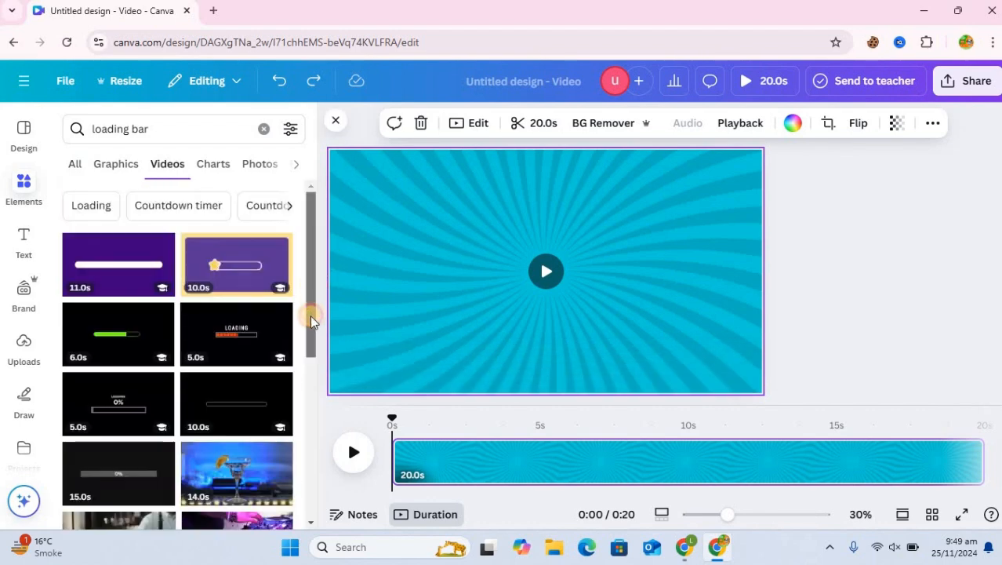
scroll(309, 298, "down", 2)
scroll(307, 285, "up", 2)
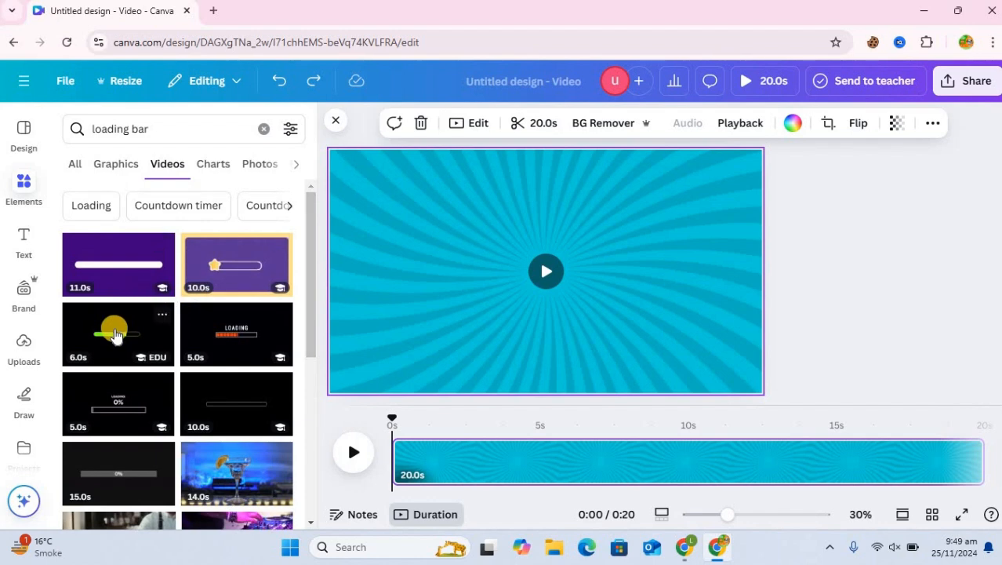
left_click(115, 335)
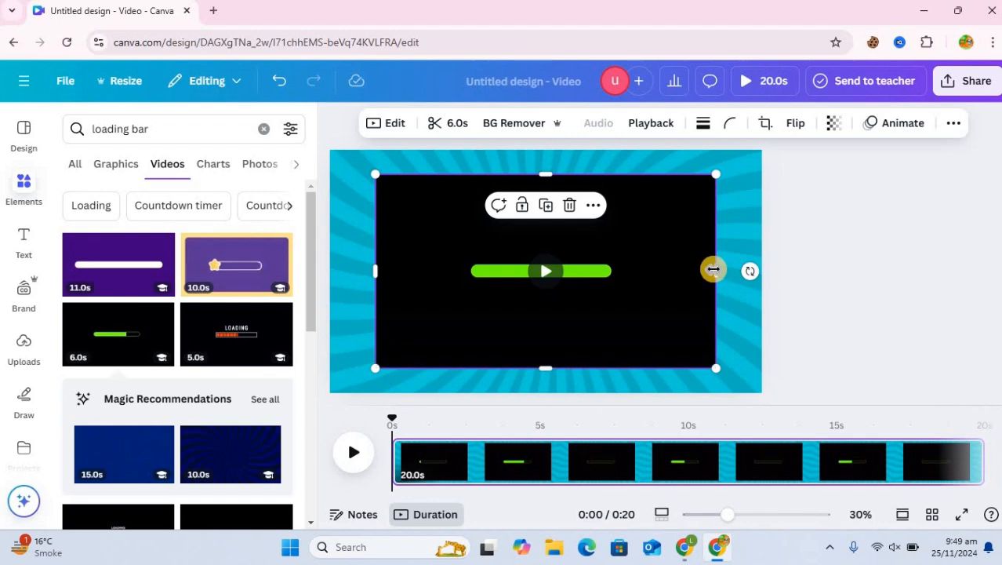
Step: Enlarge the green loading bar clip sideways beyond both page edges and shift it slightly up on the page
right_click(646, 262)
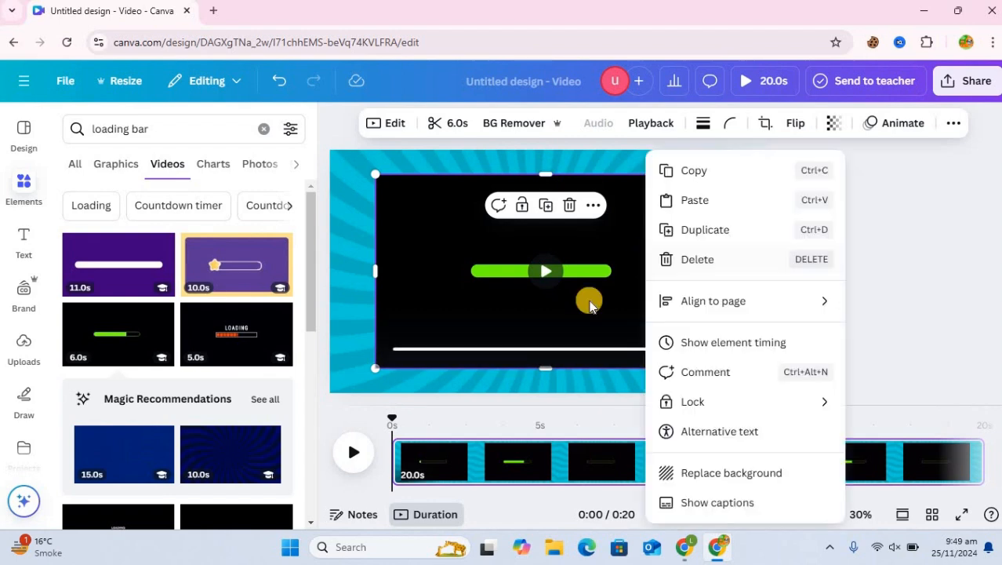
left_click(573, 304)
left_click_drag(375, 272, 330, 271)
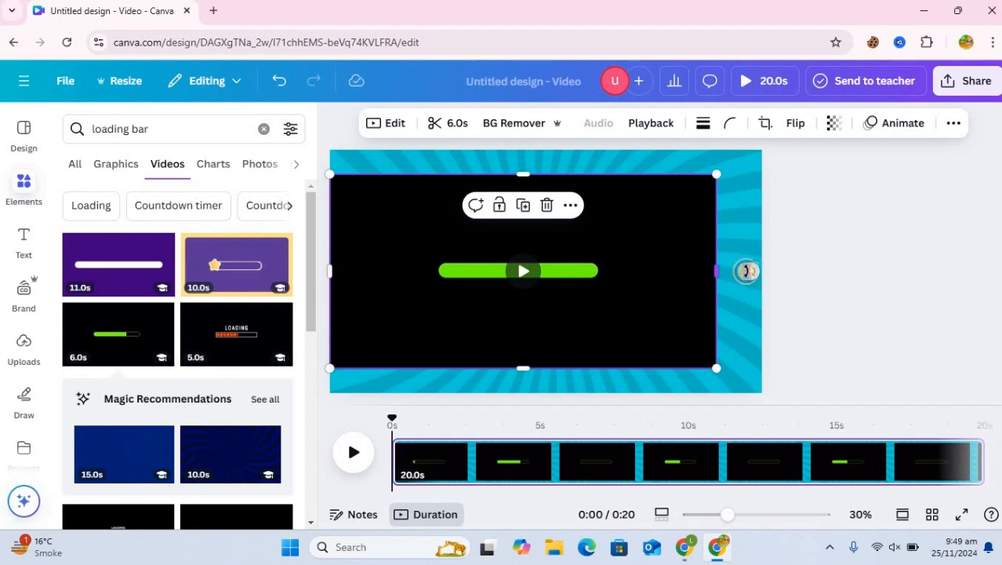
right_click(723, 277)
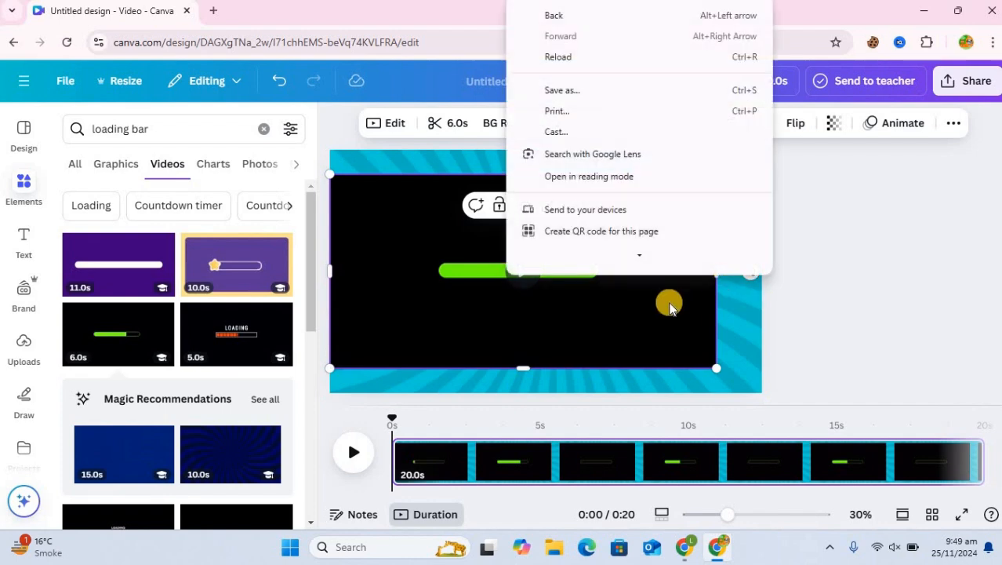
left_click(716, 272)
left_click_drag(716, 273, 806, 273)
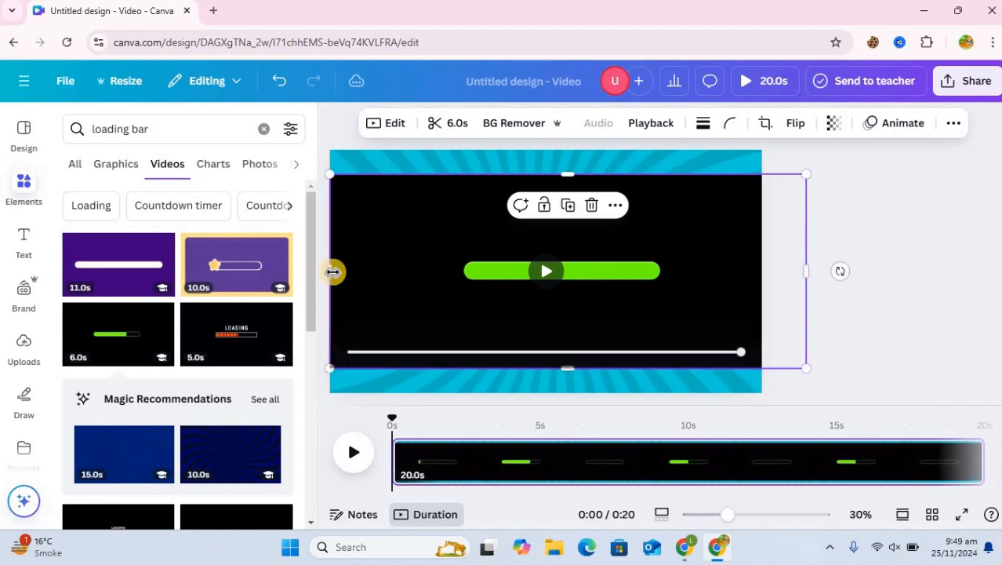
left_click_drag(329, 271, 305, 273)
left_click_drag(807, 272, 857, 272)
left_click_drag(590, 279, 590, 356)
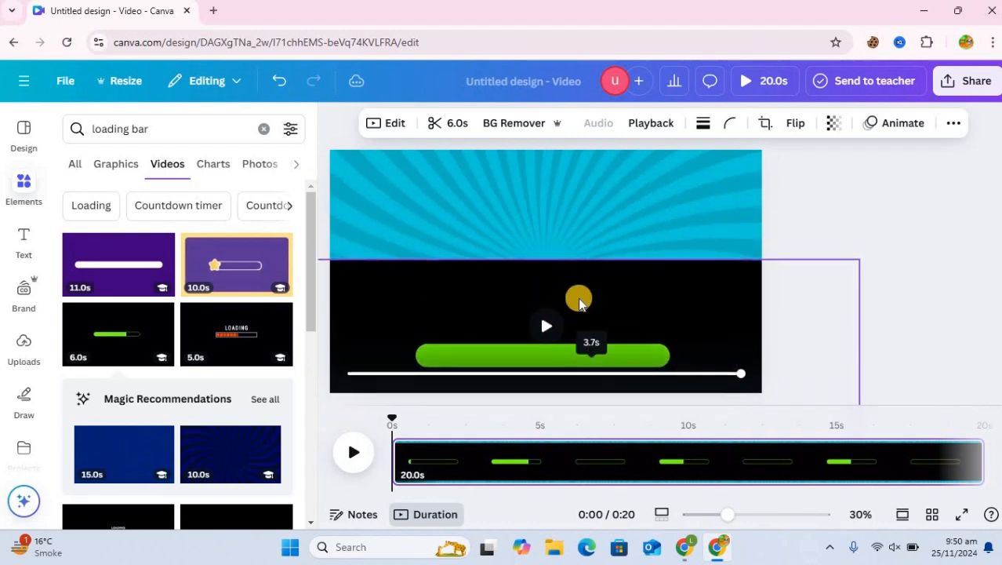
left_click_drag(615, 287, 609, 178)
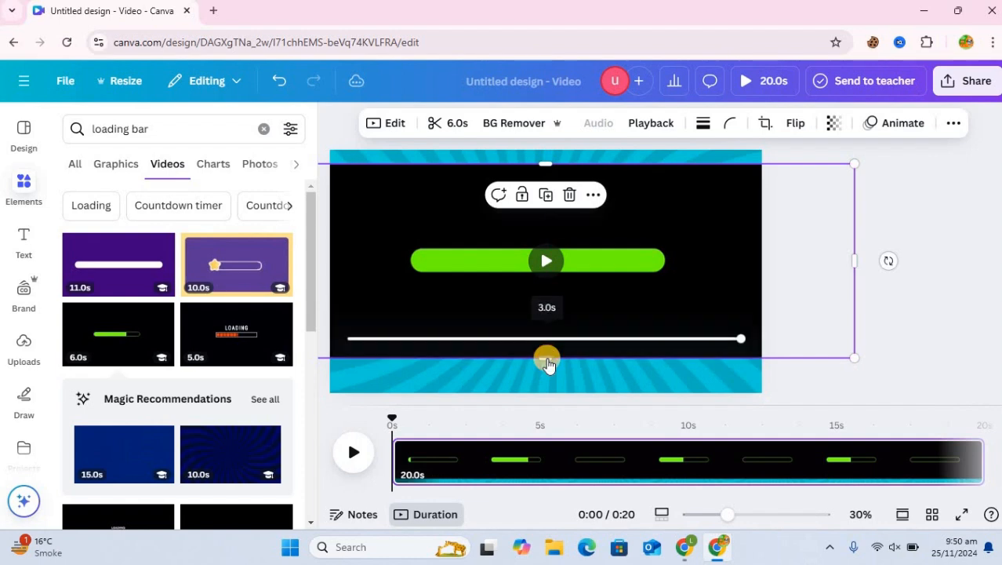
Step: Crop the loading bar clip on all sides to a strip of about 1,181 × 106 around the bar and set its corner rounding to 100
left_click(548, 358)
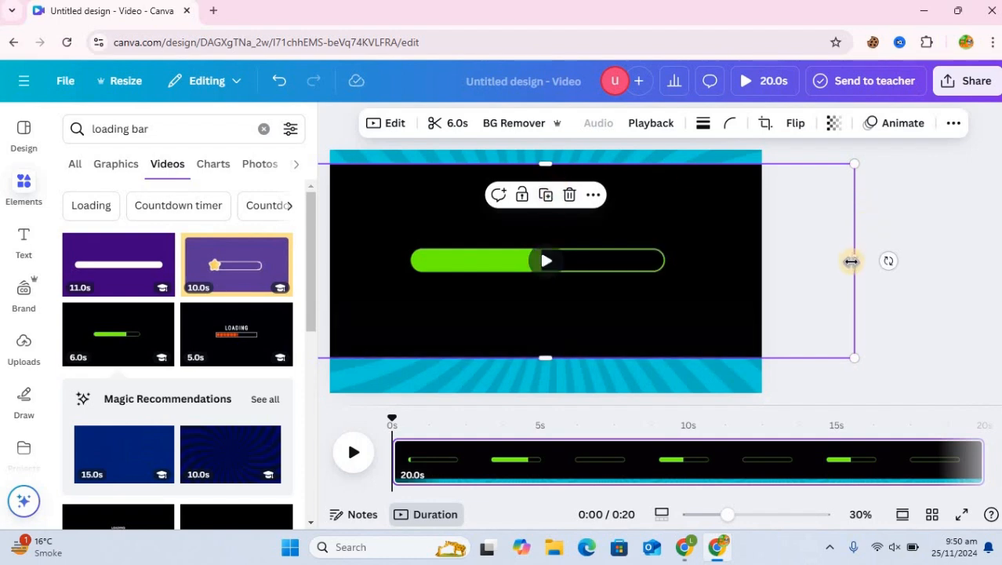
left_click_drag(851, 261, 667, 266)
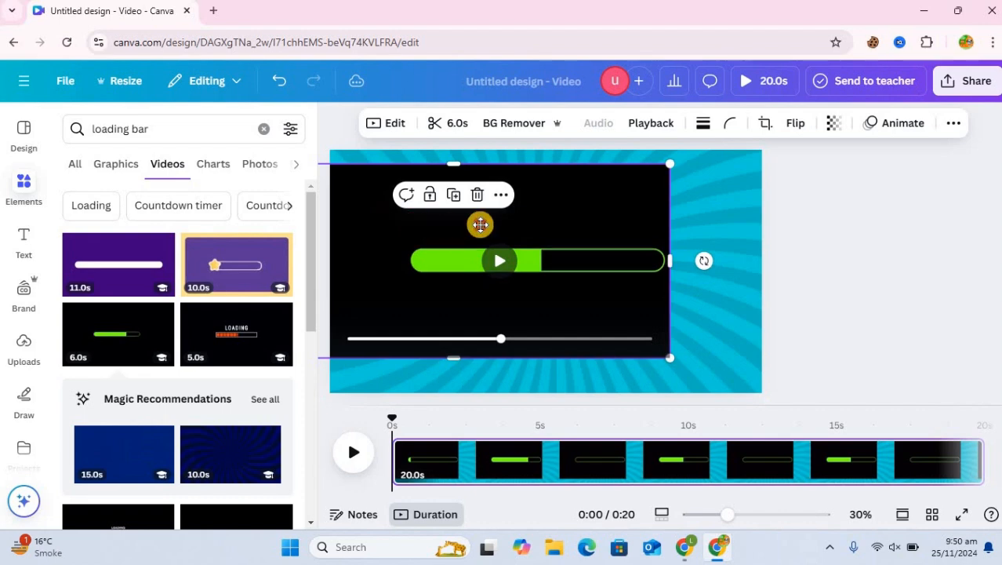
left_click_drag(481, 224, 583, 222)
left_click_drag(339, 253, 506, 247)
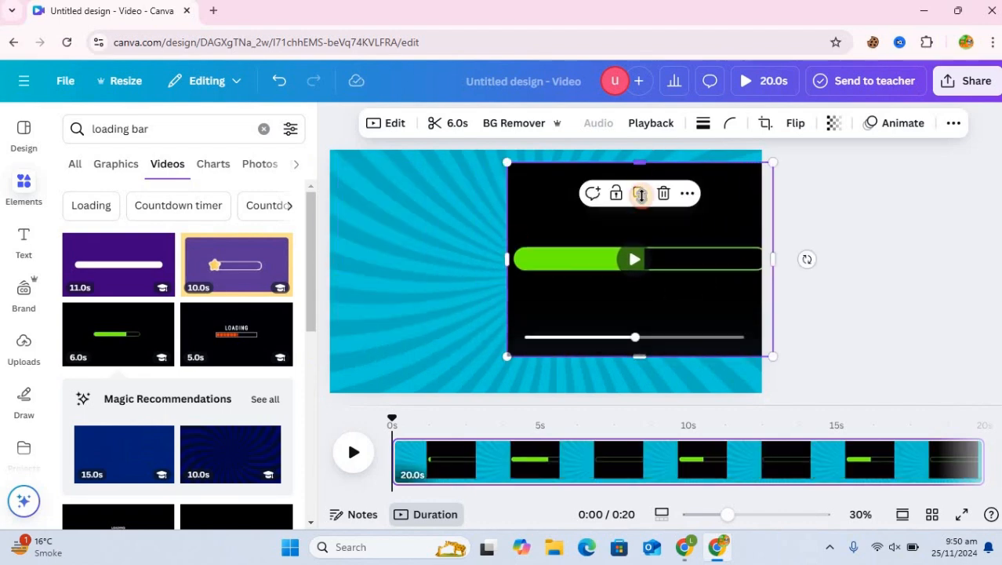
left_click_drag(640, 196, 640, 248)
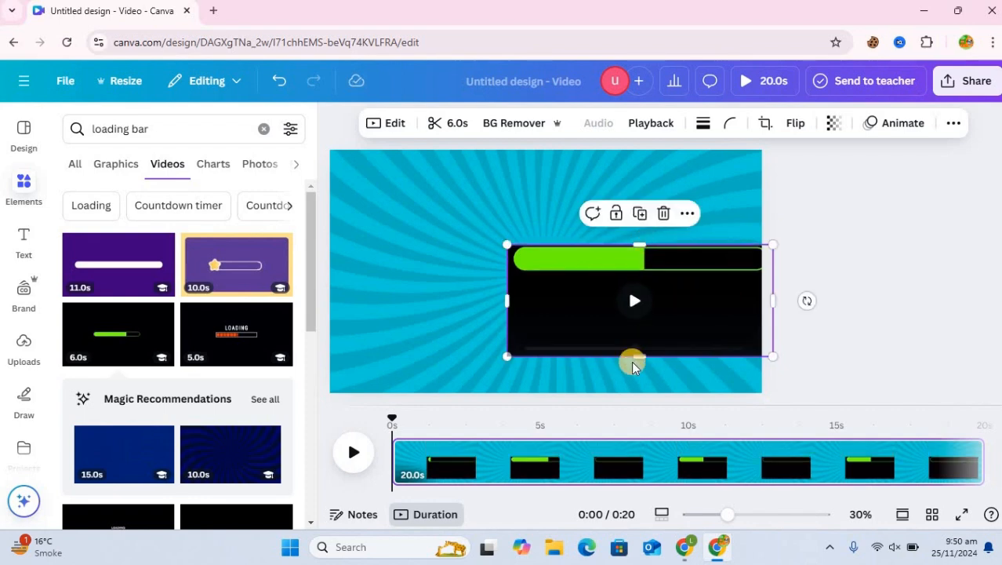
left_click_drag(640, 359, 528, 262)
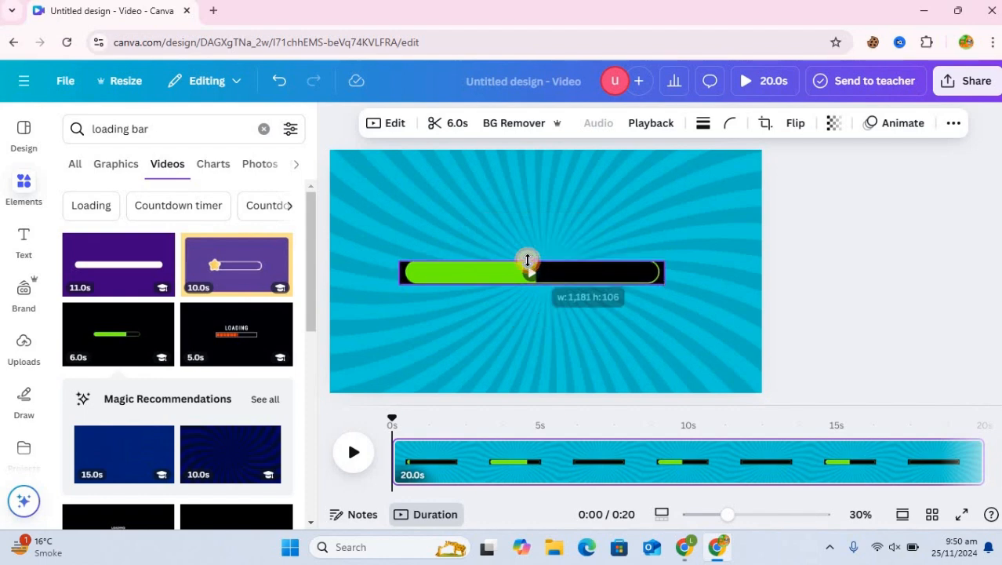
left_click(728, 125)
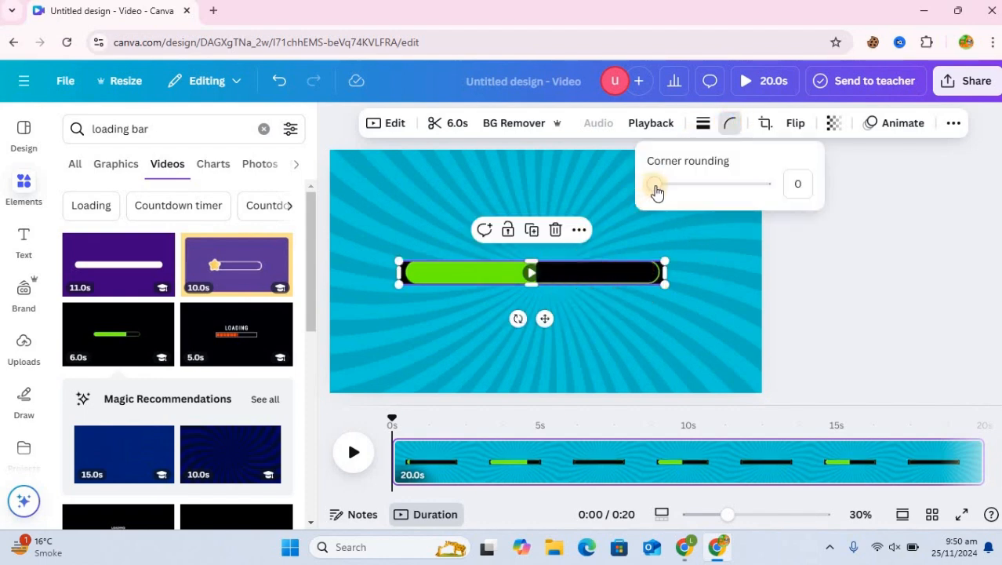
left_click_drag(656, 191, 783, 195)
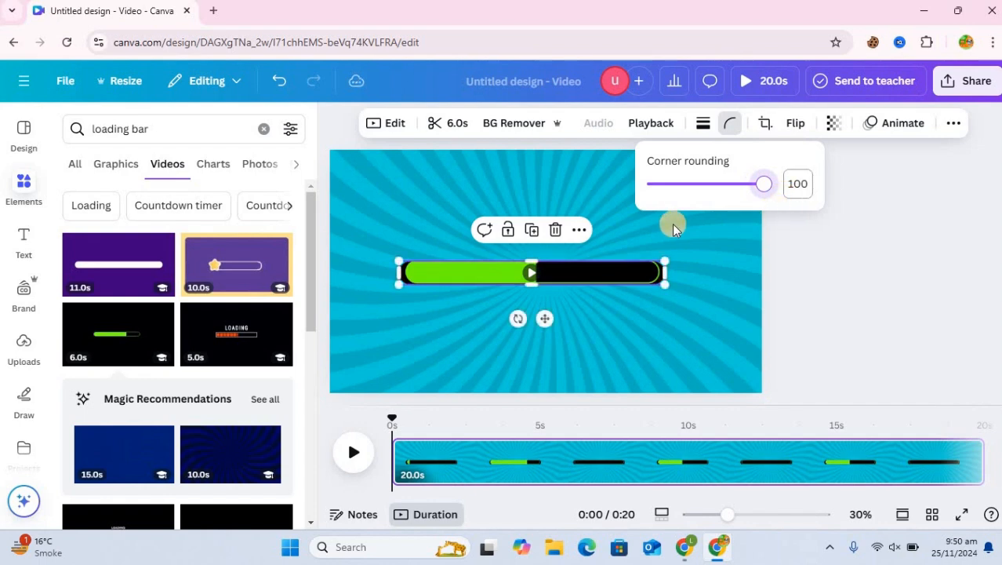
Step: Crop both ends of the clip to the green bar's outline, then enlarge it slightly and place it centred near the page's lower edge
left_click(664, 273)
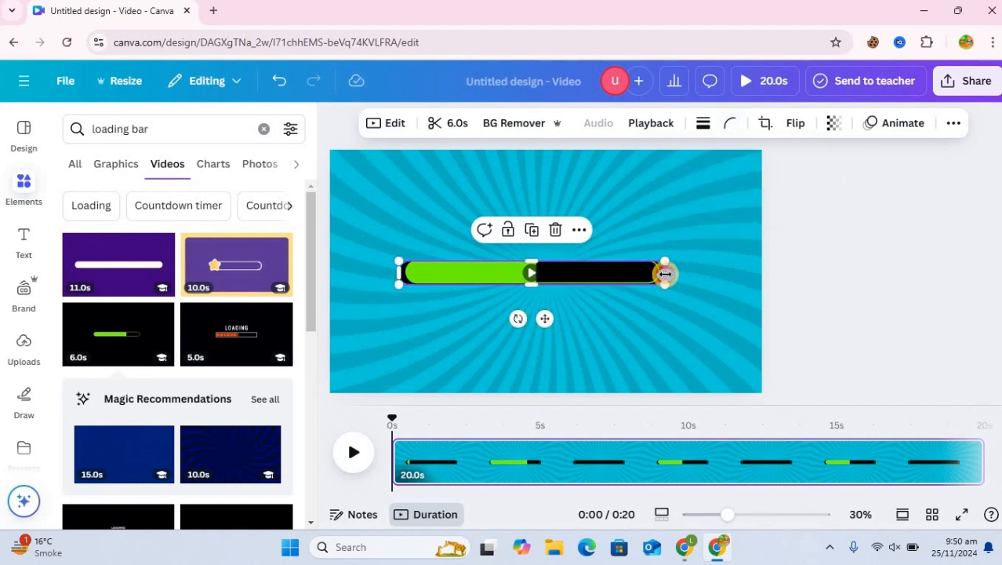
left_click_drag(654, 269, 658, 266)
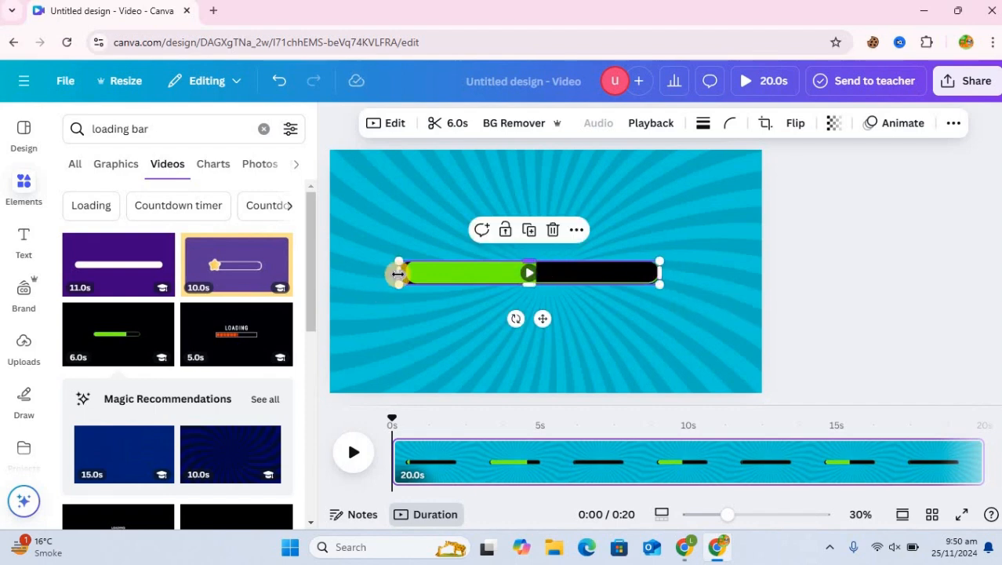
left_click_drag(407, 271, 406, 271)
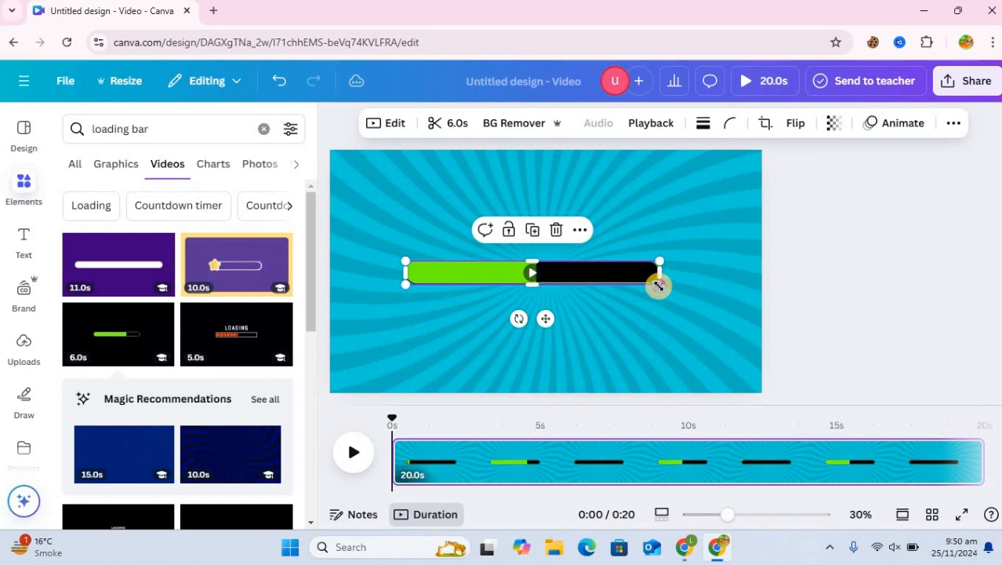
left_click_drag(659, 285, 643, 370)
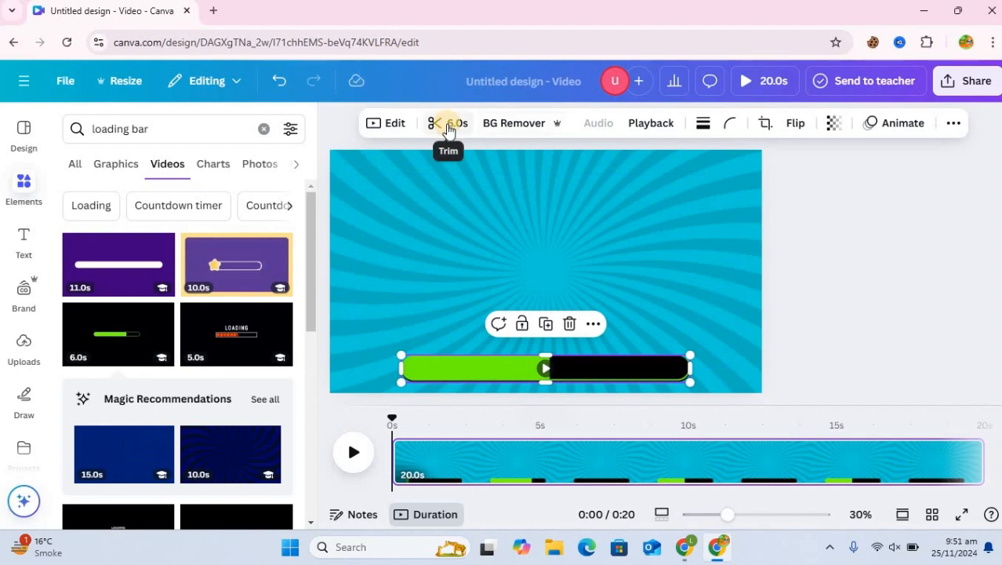
Step: Slow the loading bar clip to a video speed of 0.25 with play on repeat turned off
left_click(651, 127)
left_click_drag(623, 191, 421, 276)
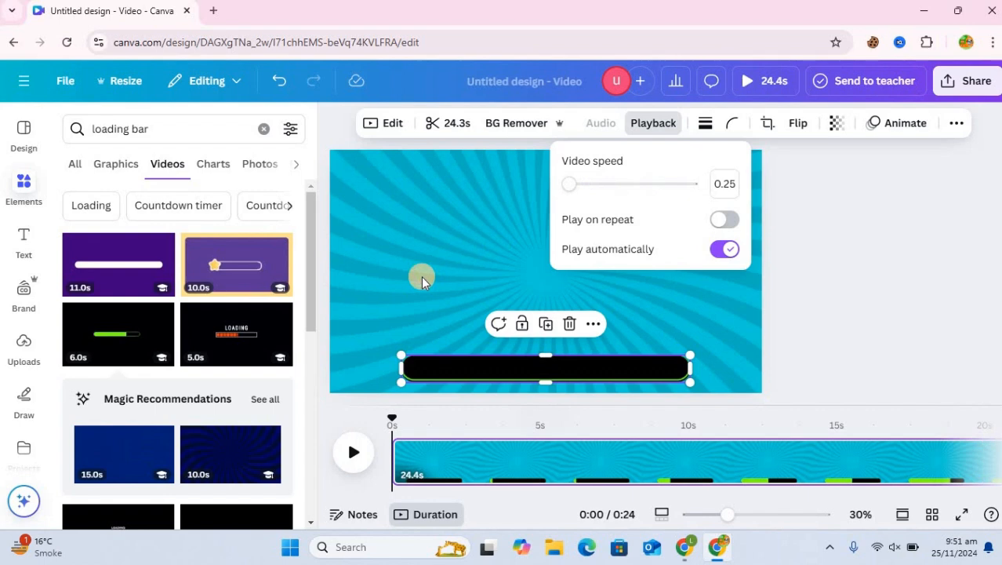
left_click(421, 276)
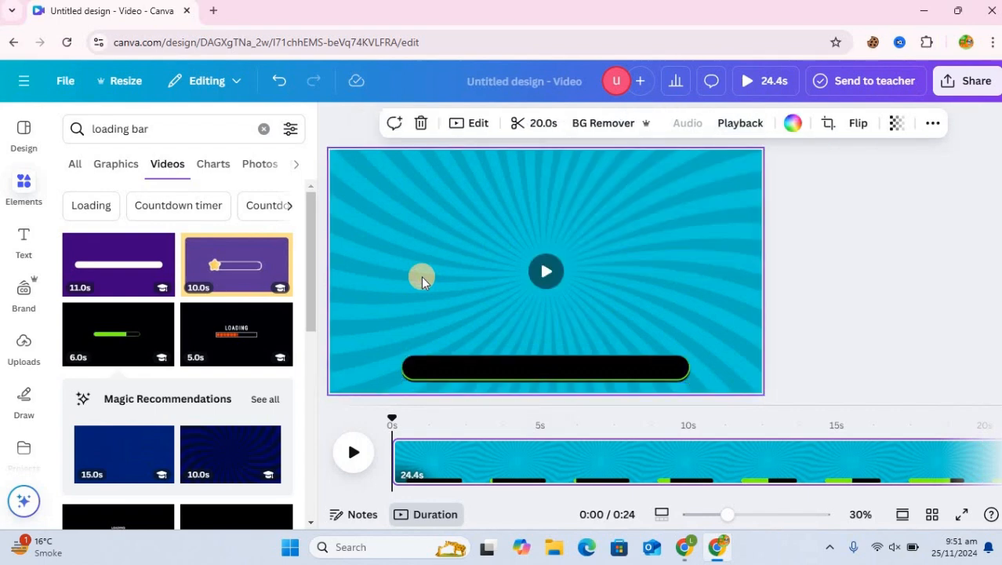